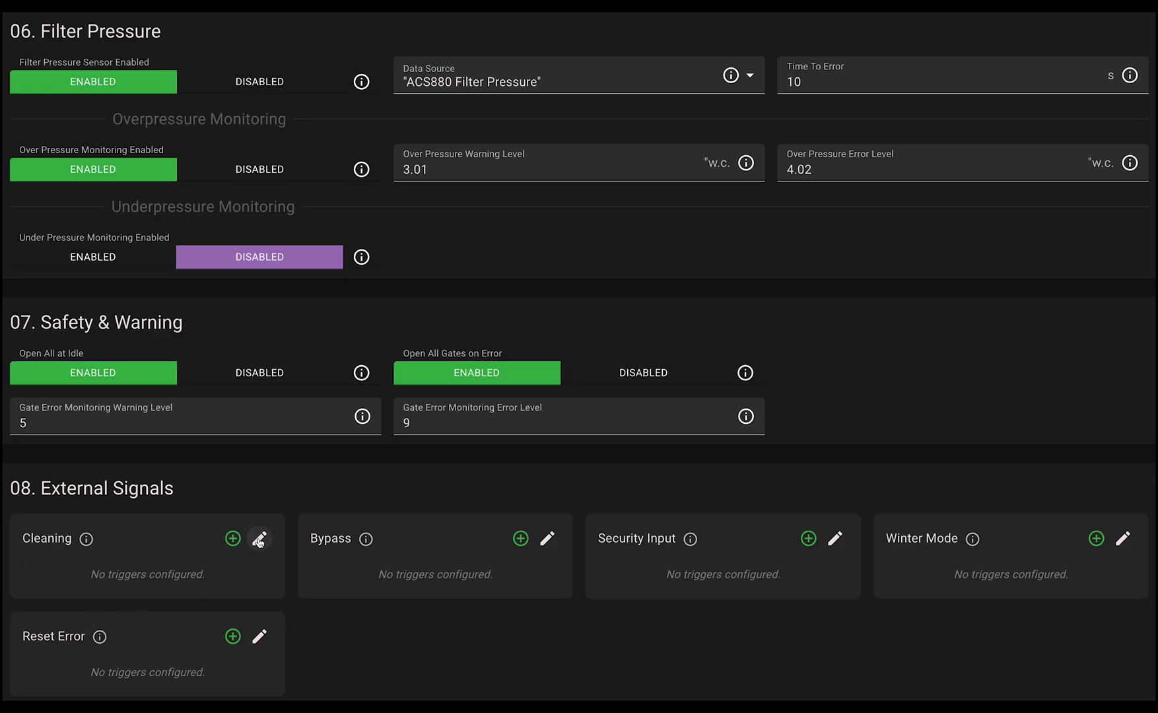
Step: Add a Cleaning trigger sourced from Interface Board Left Digital Inputs and assign it to digital input 1
left_click(232, 539)
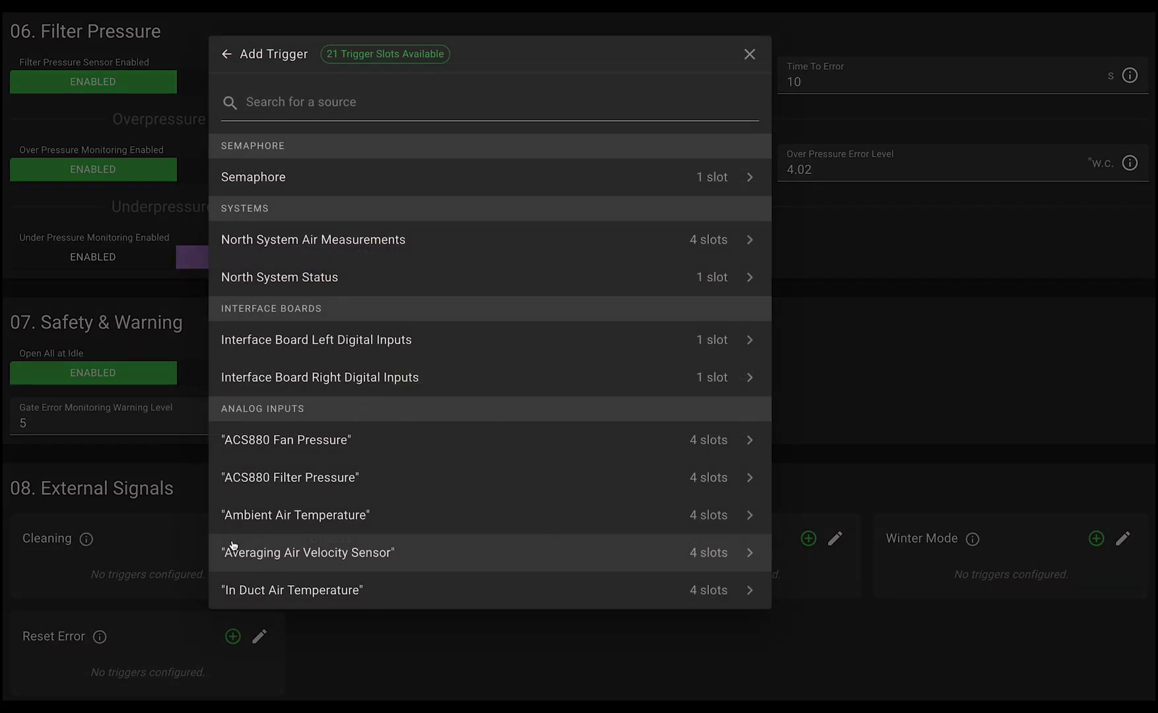
left_click(305, 342)
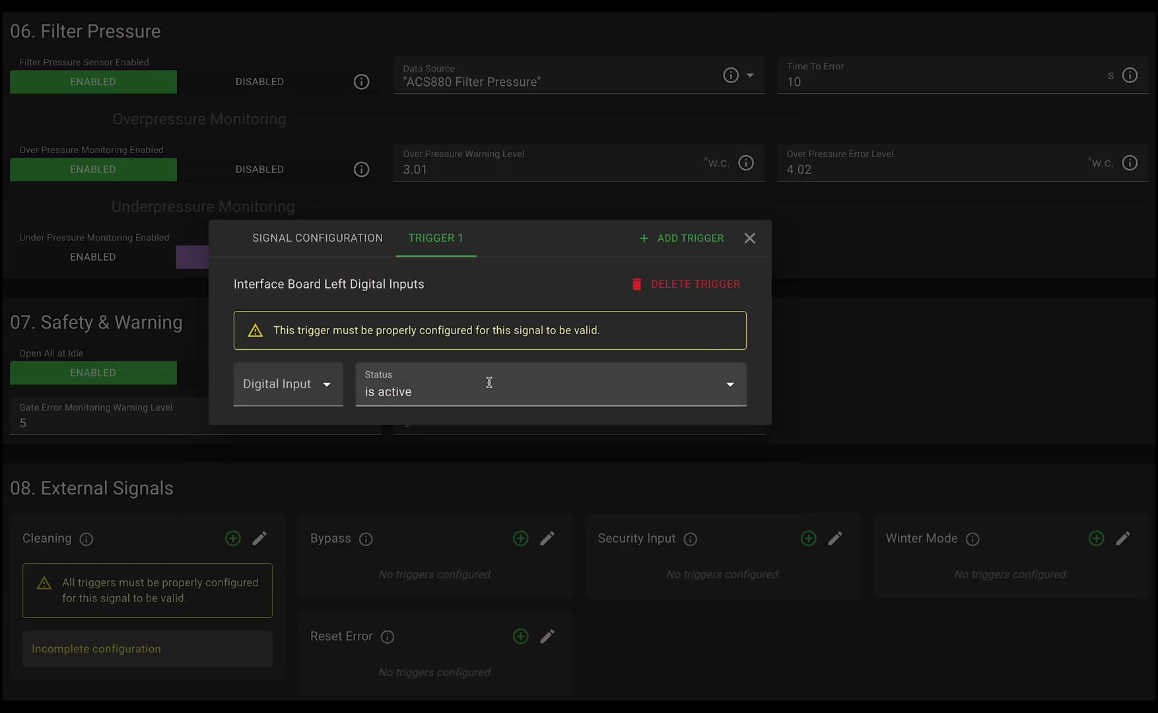
left_click(327, 385)
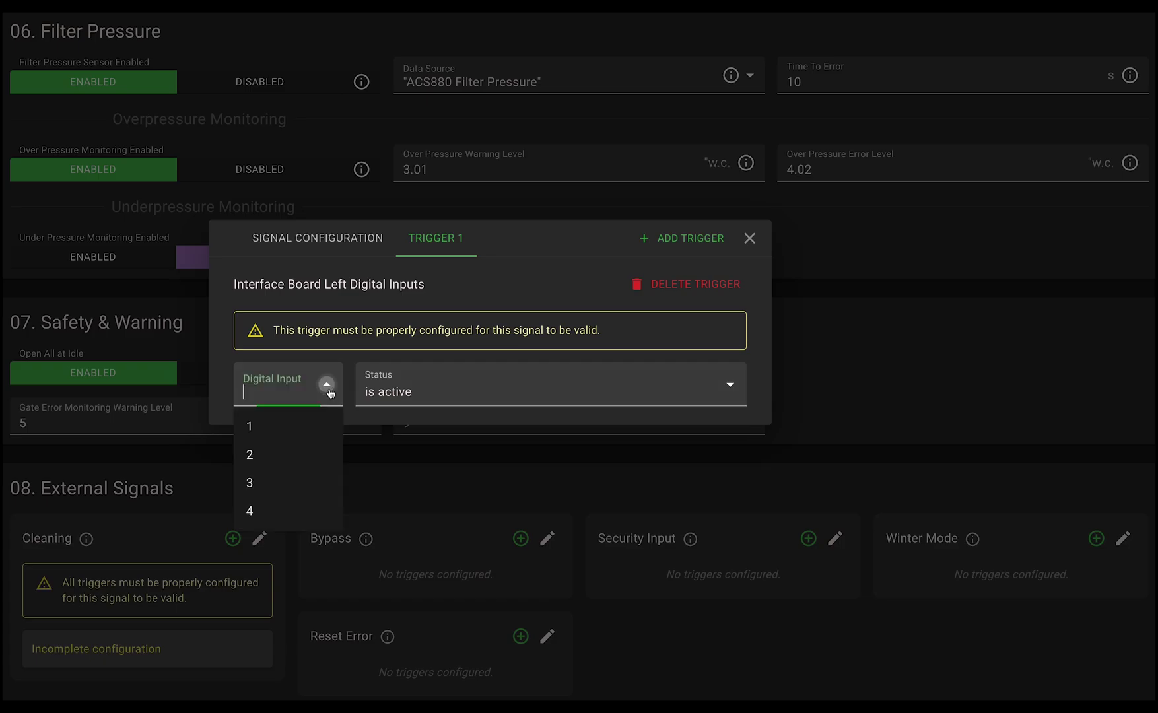
left_click(280, 432)
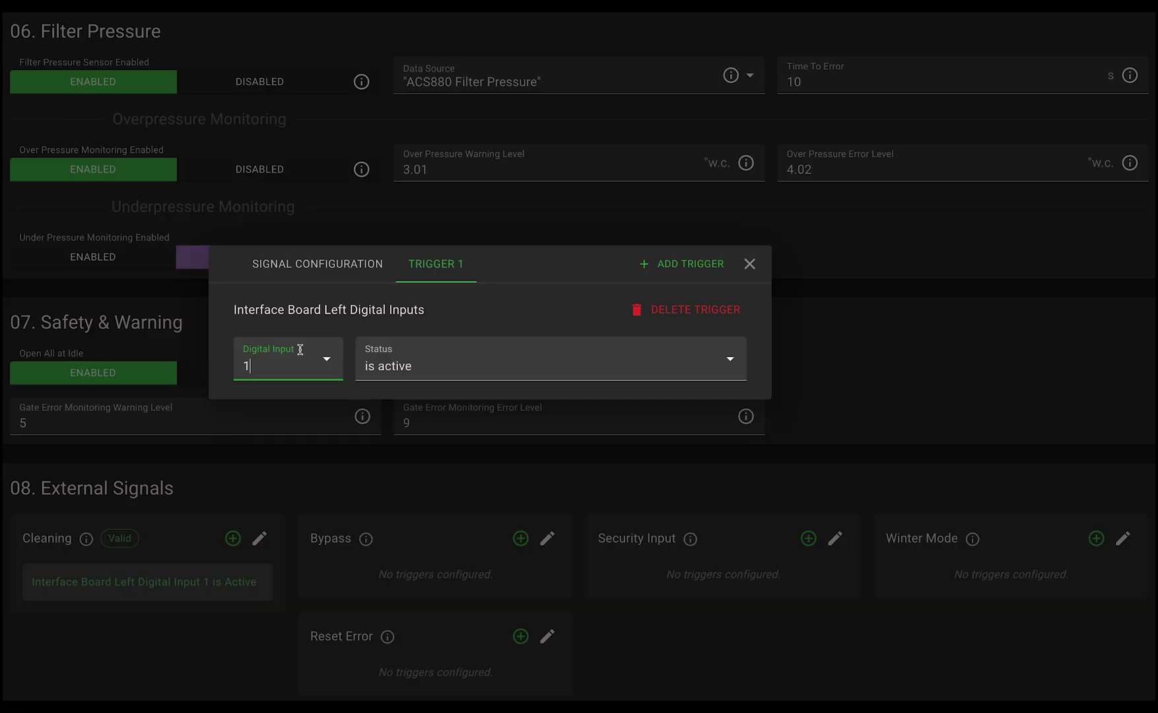
Step: Set the Cleaning signal's edge timer to Rising Edge Pulse with a pulse duration of 600 s, and close its configuration
left_click(343, 266)
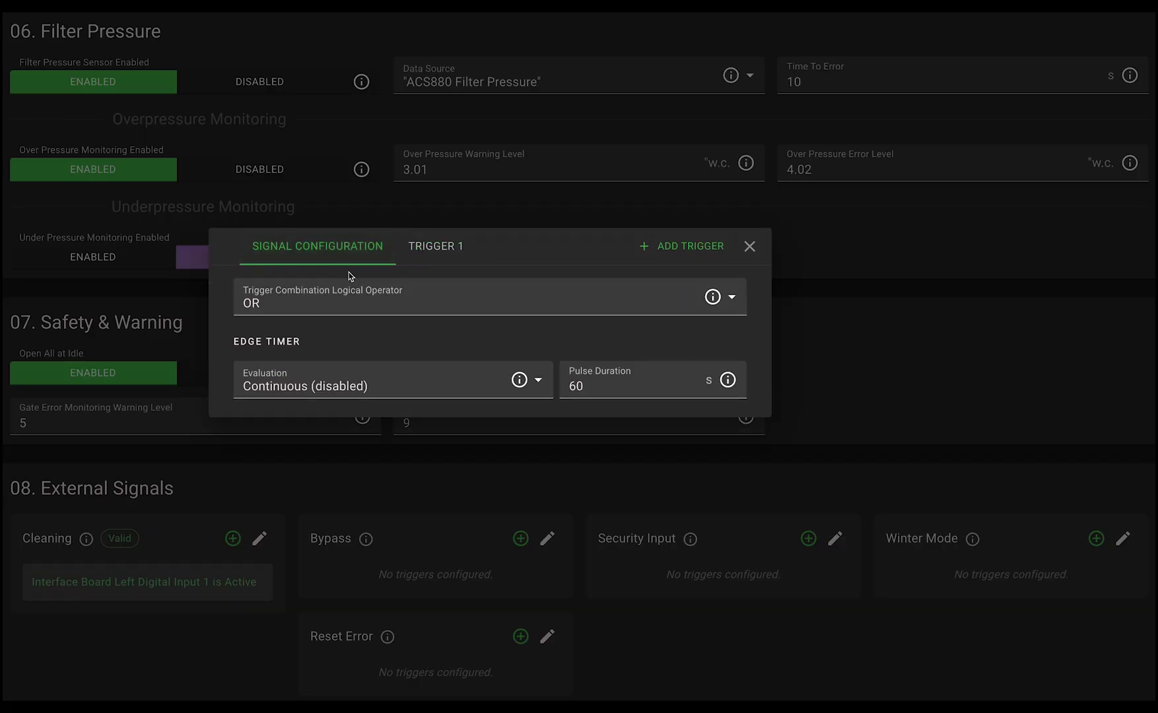
left_click(355, 387)
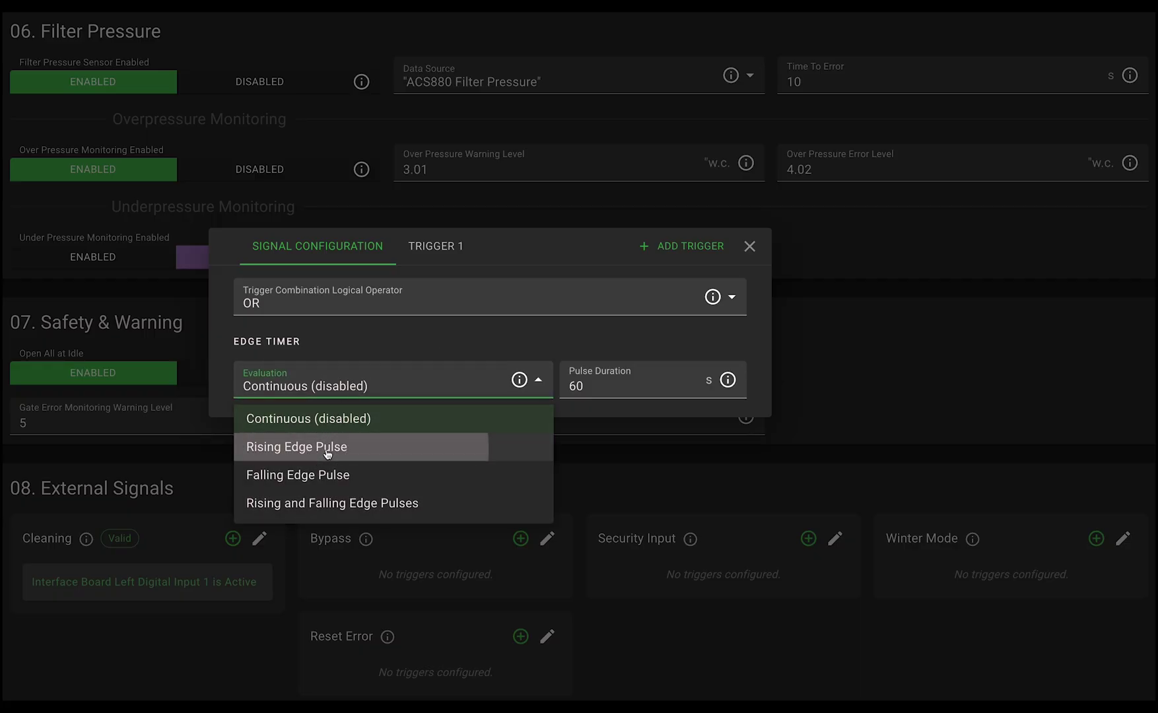
left_click(327, 449)
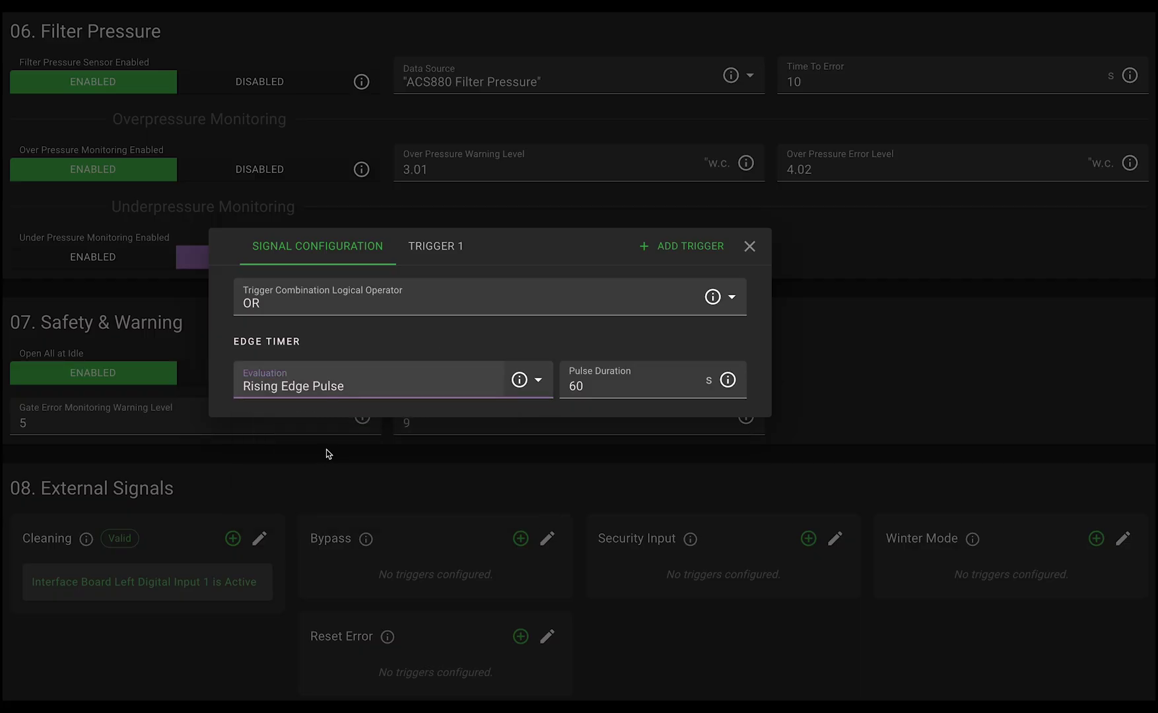
left_click(612, 387)
type("0")
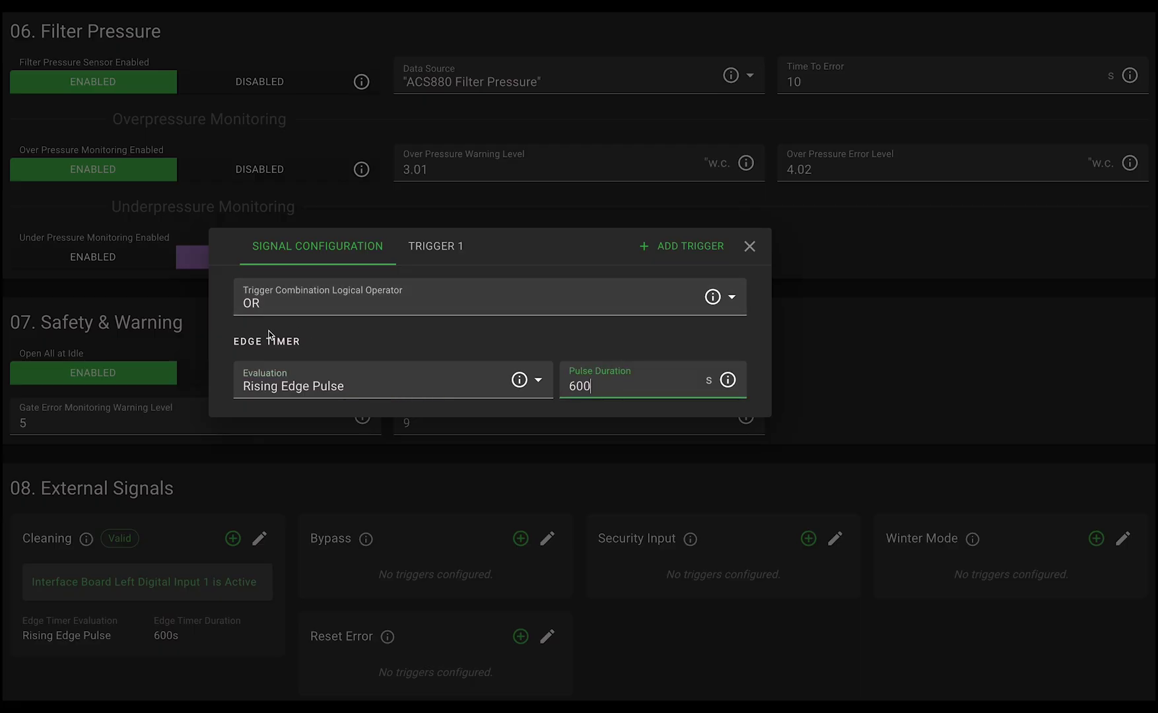
left_click(750, 246)
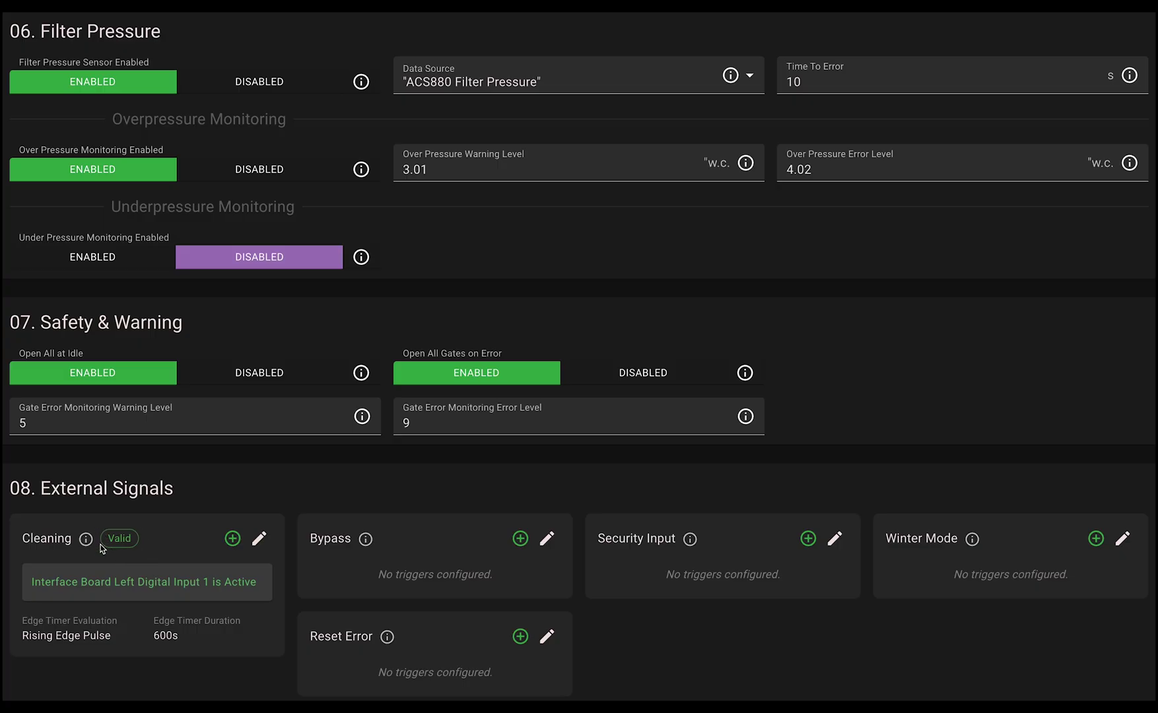
Step: Add a Bypass trigger from Interface Board Left Digital Inputs using digital input 2, and close the configuration
left_click(521, 539)
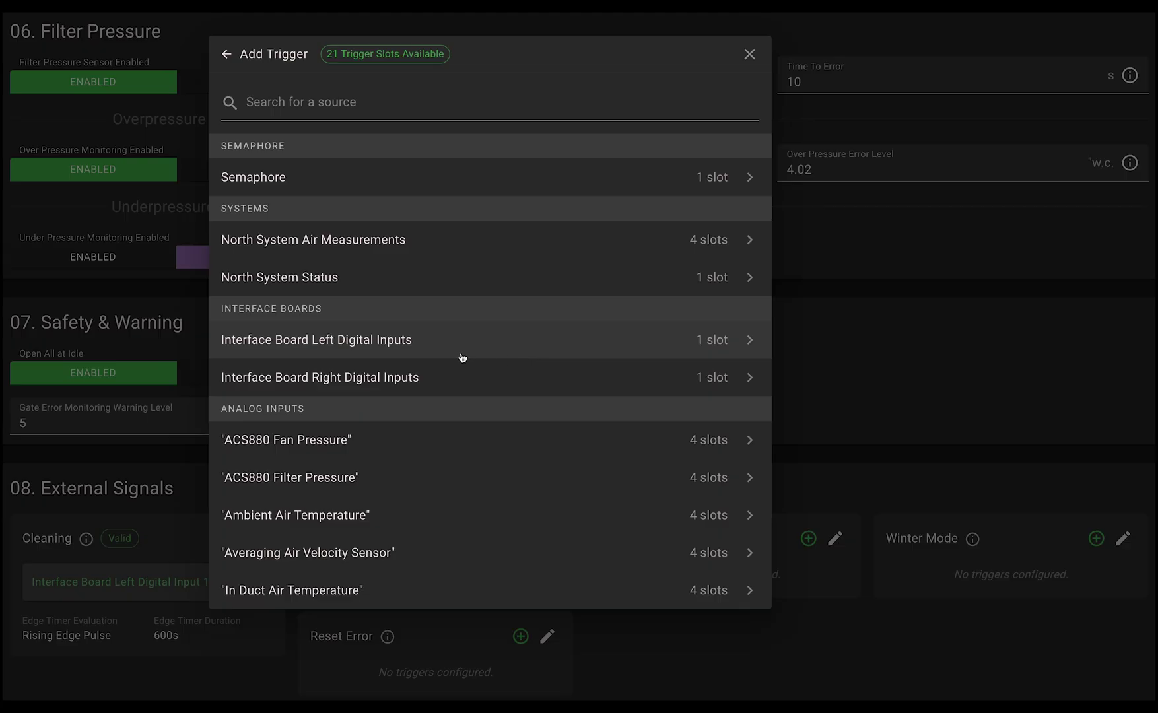
left_click(405, 350)
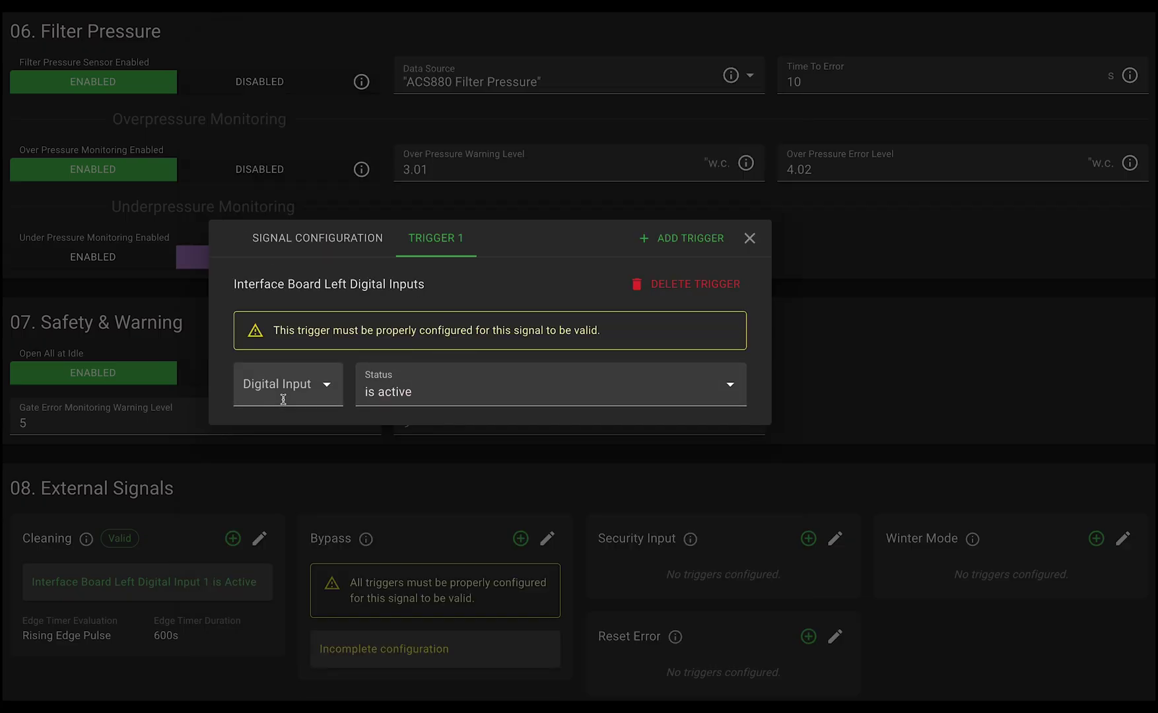
left_click(326, 384)
left_click(254, 454)
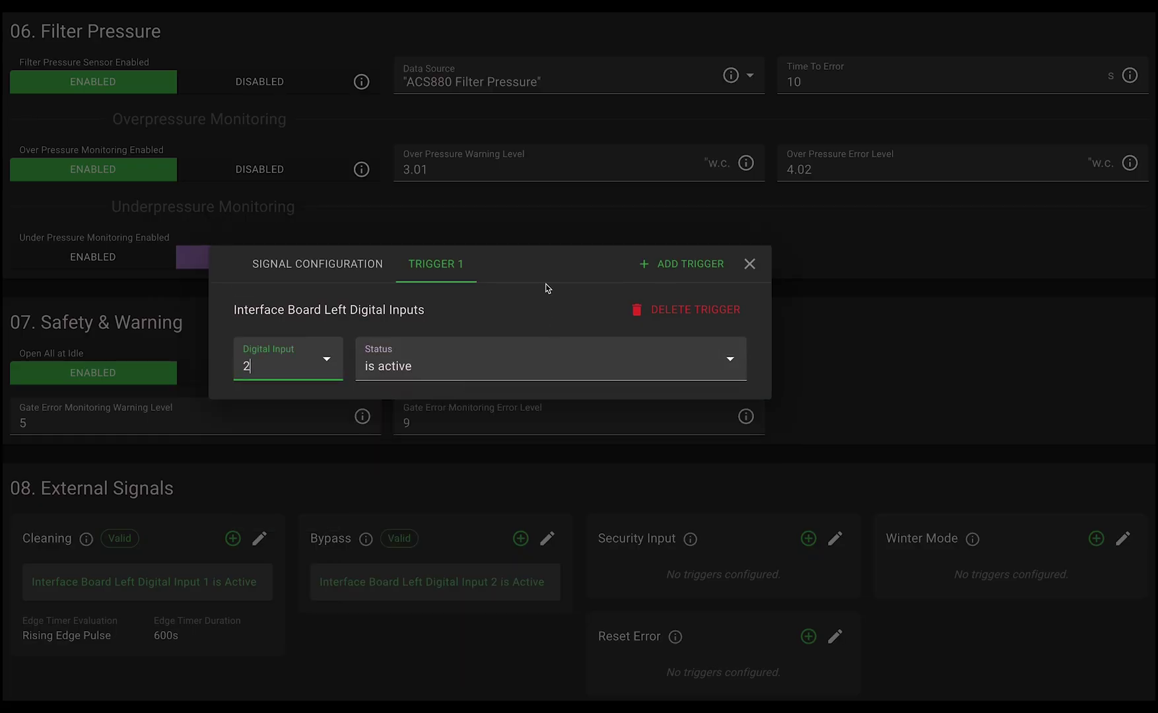
left_click(750, 265)
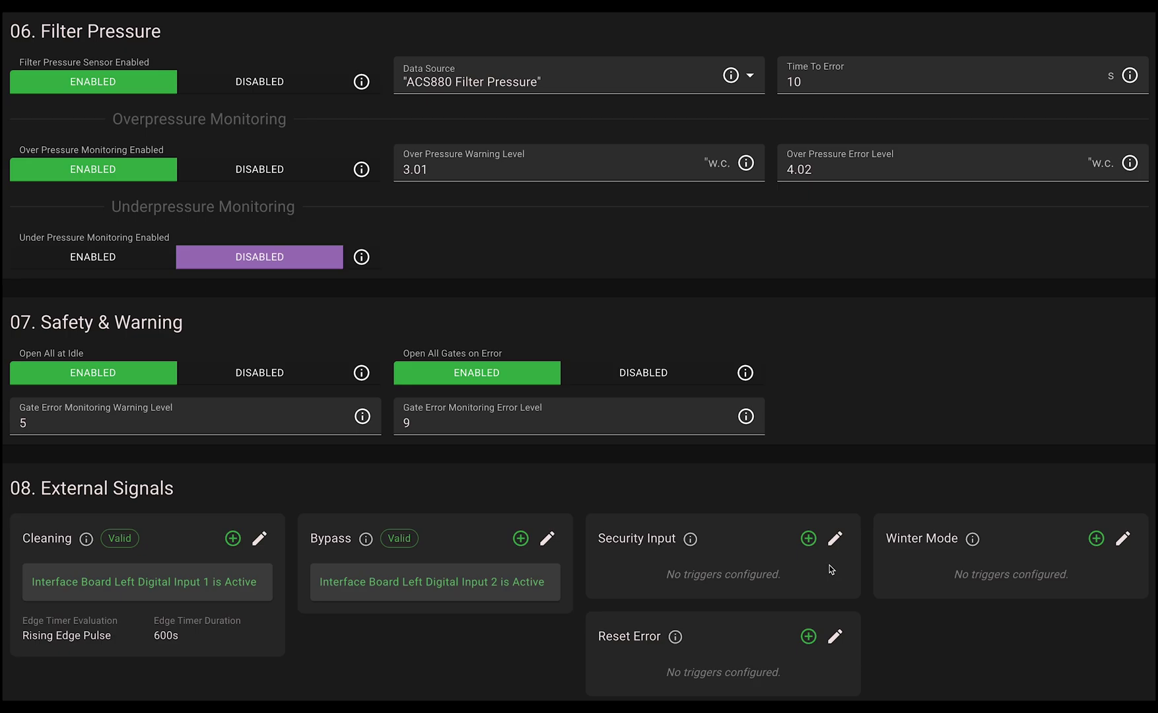
Step: Add a Security Input trigger from Interface Board Left Digital Inputs using digital input 3, and close the configuration
left_click(808, 538)
left_click(275, 348)
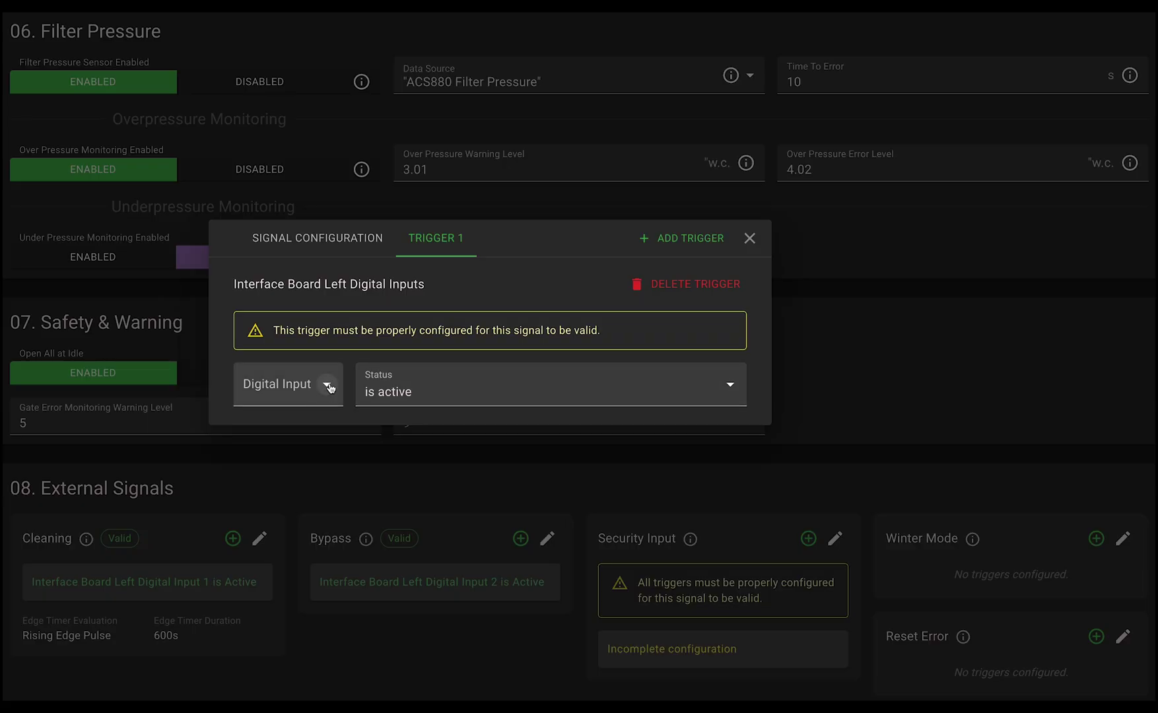
left_click(323, 383)
left_click(286, 482)
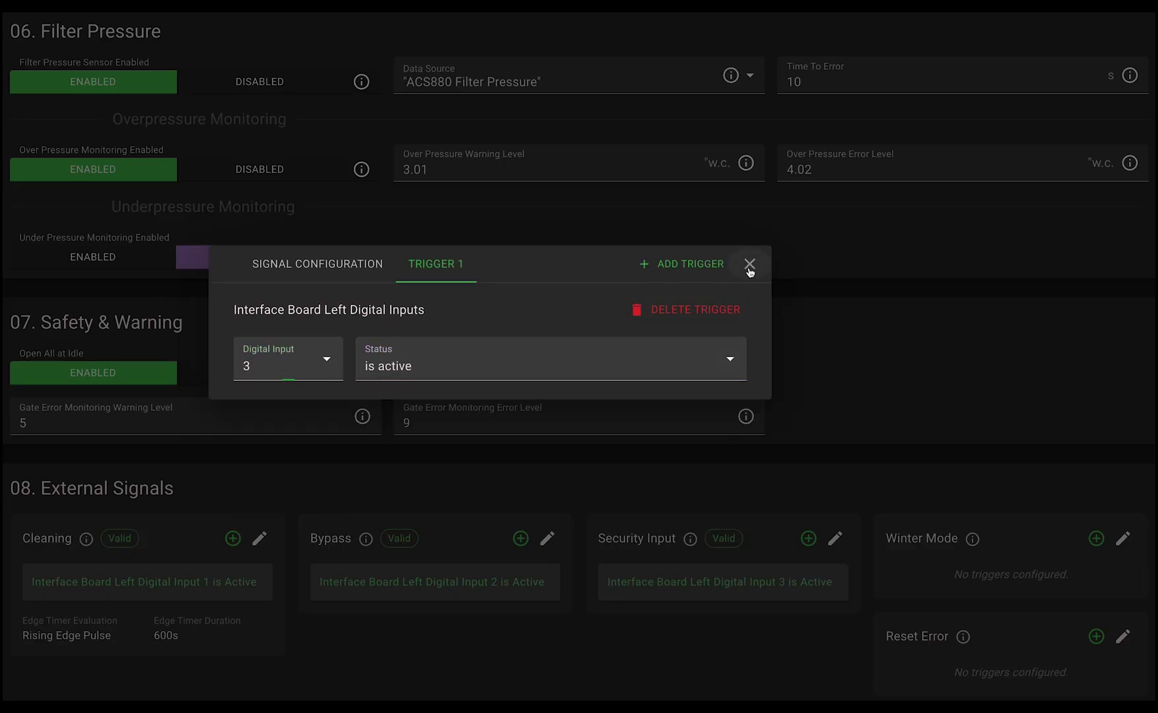
left_click(748, 271)
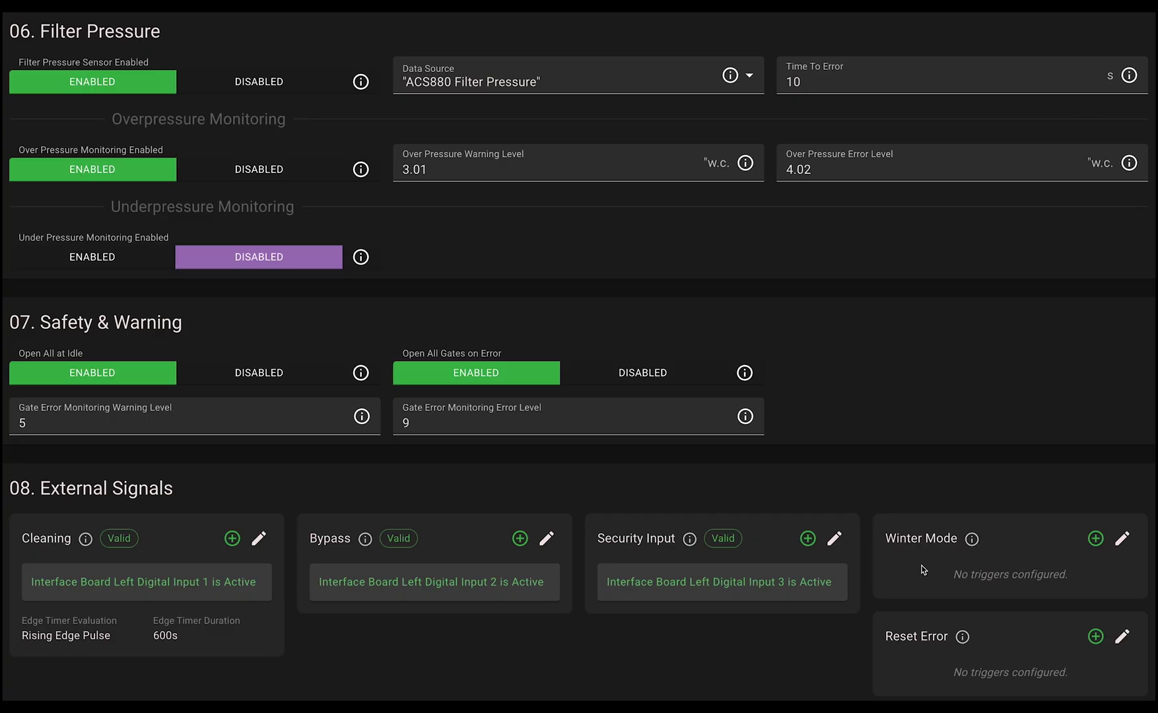
Step: Add a Winter Mode trigger for "Ambient Air Temperature" is less than 40 °F with a hysteresis of 2 °F
left_click(1096, 538)
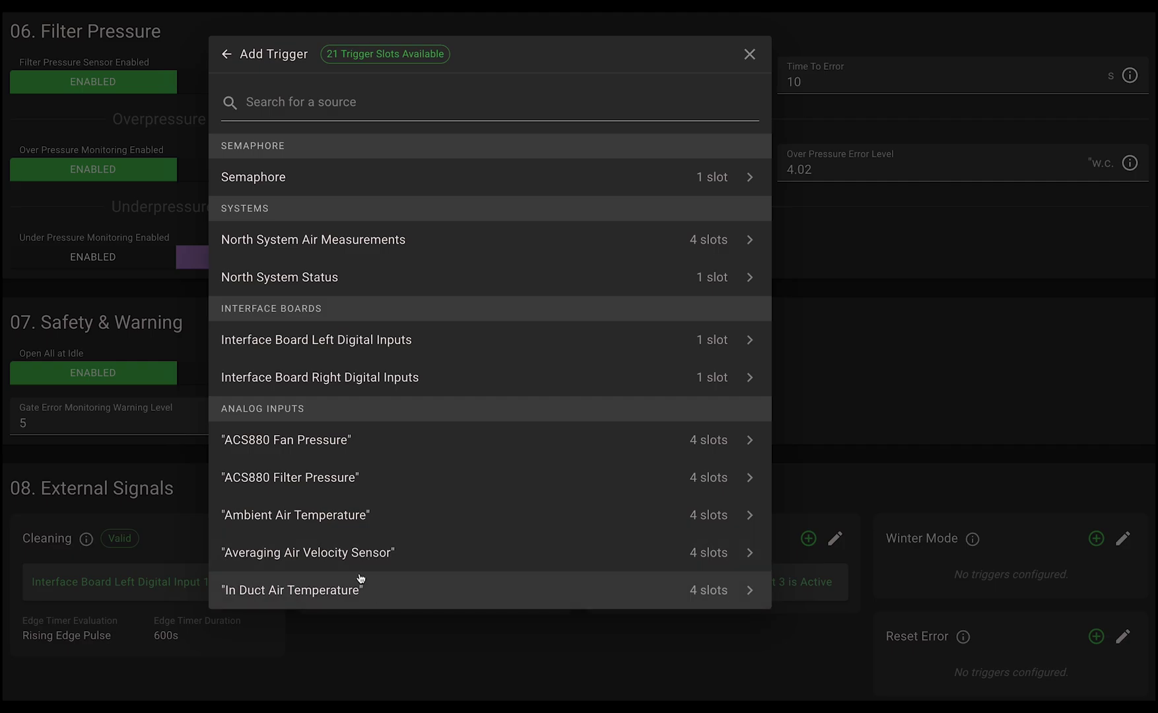
left_click(359, 514)
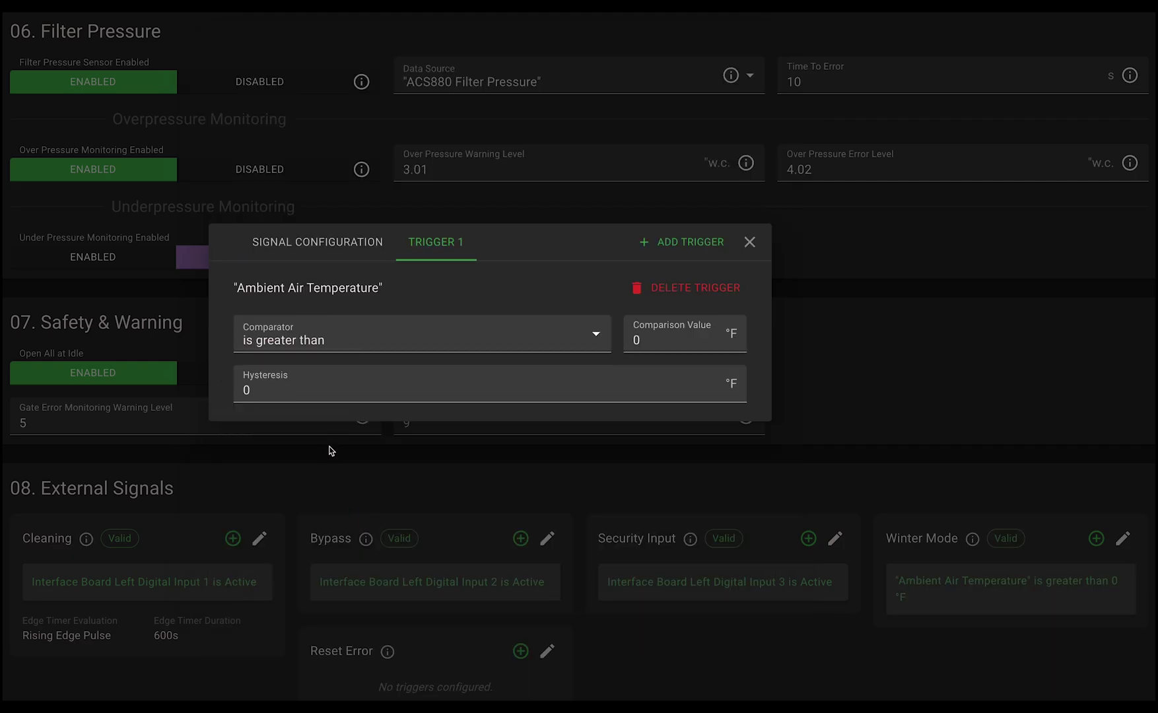
left_click(381, 345)
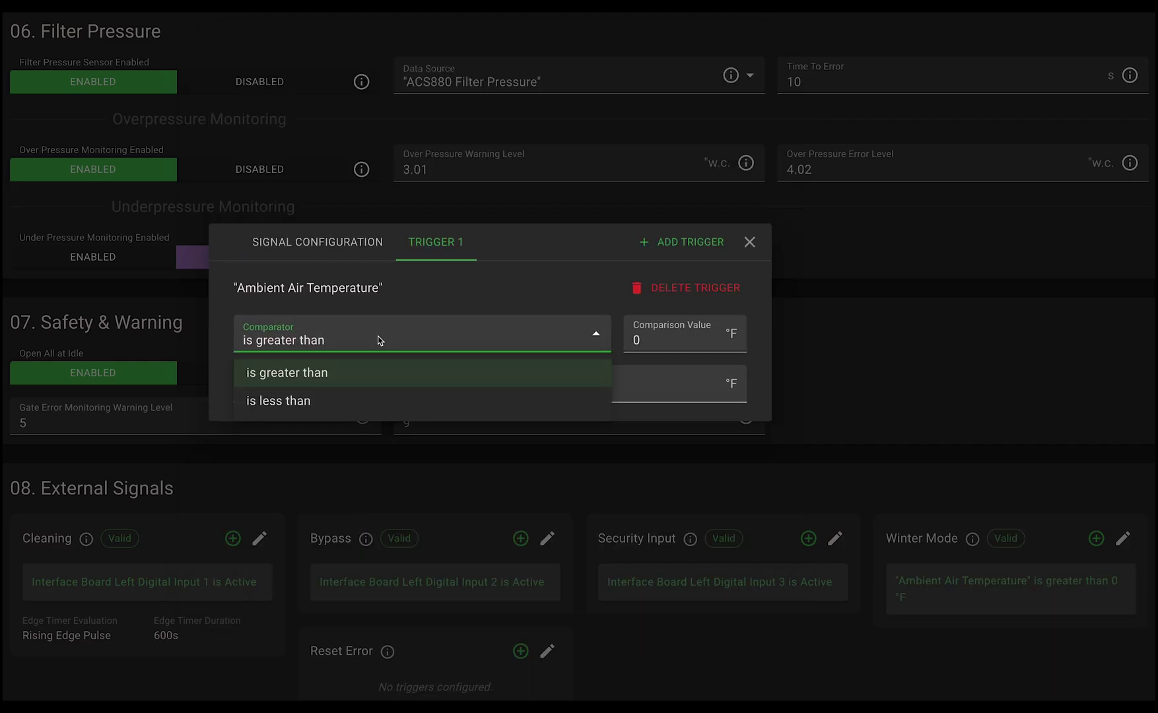
left_click(299, 404)
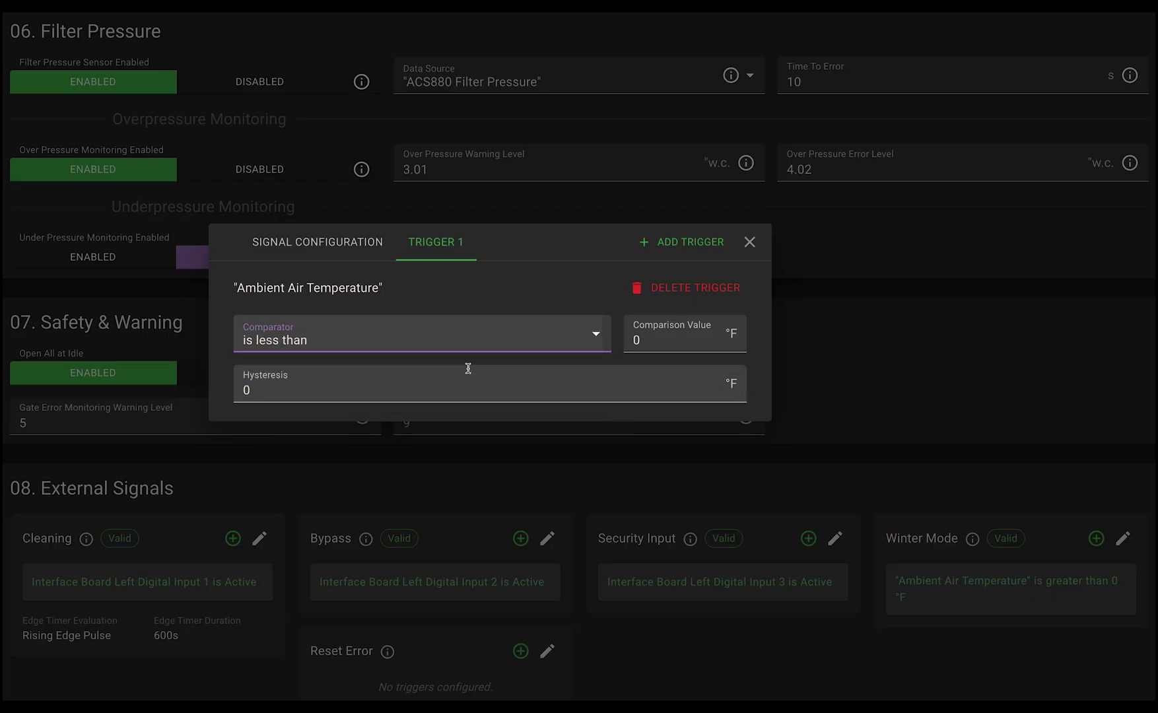
double_click(631, 338)
type("40")
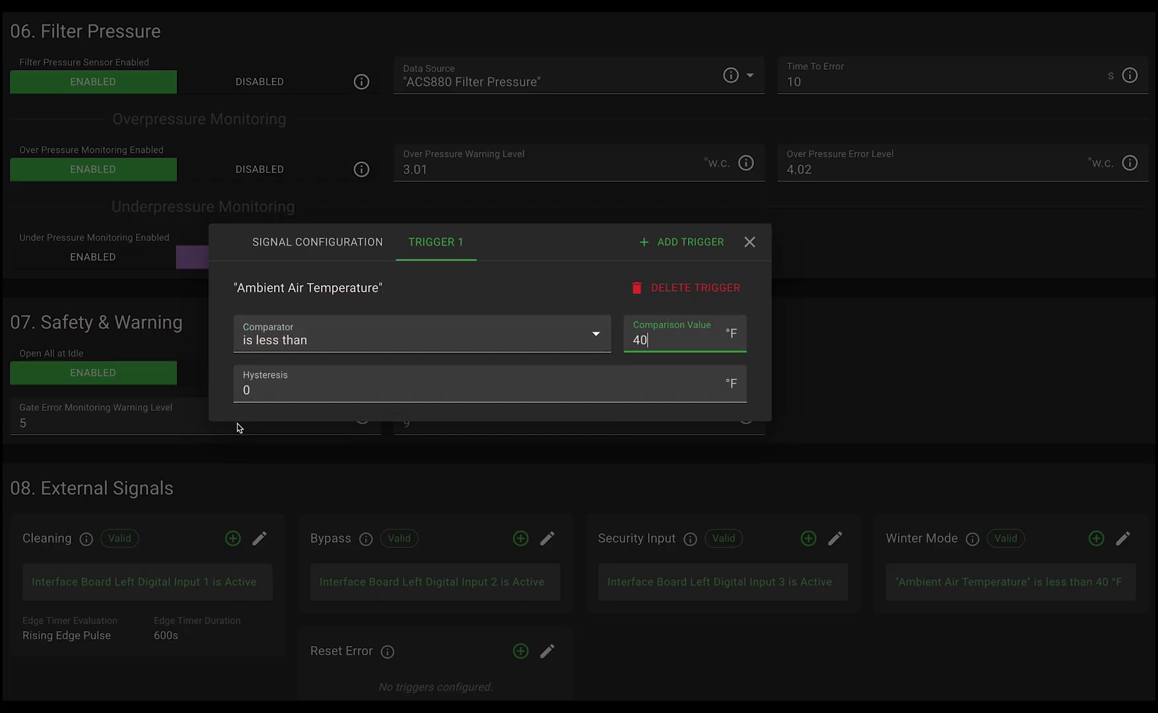
left_click(253, 391)
left_click_drag(253, 391, 235, 391)
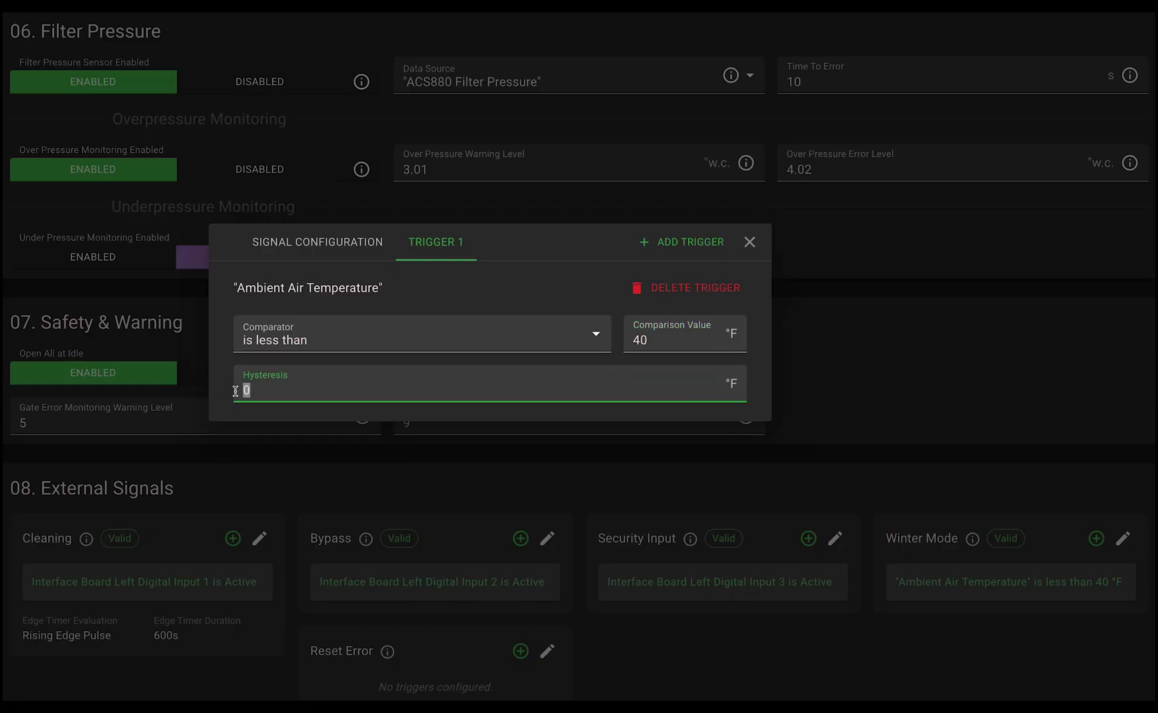
type("2")
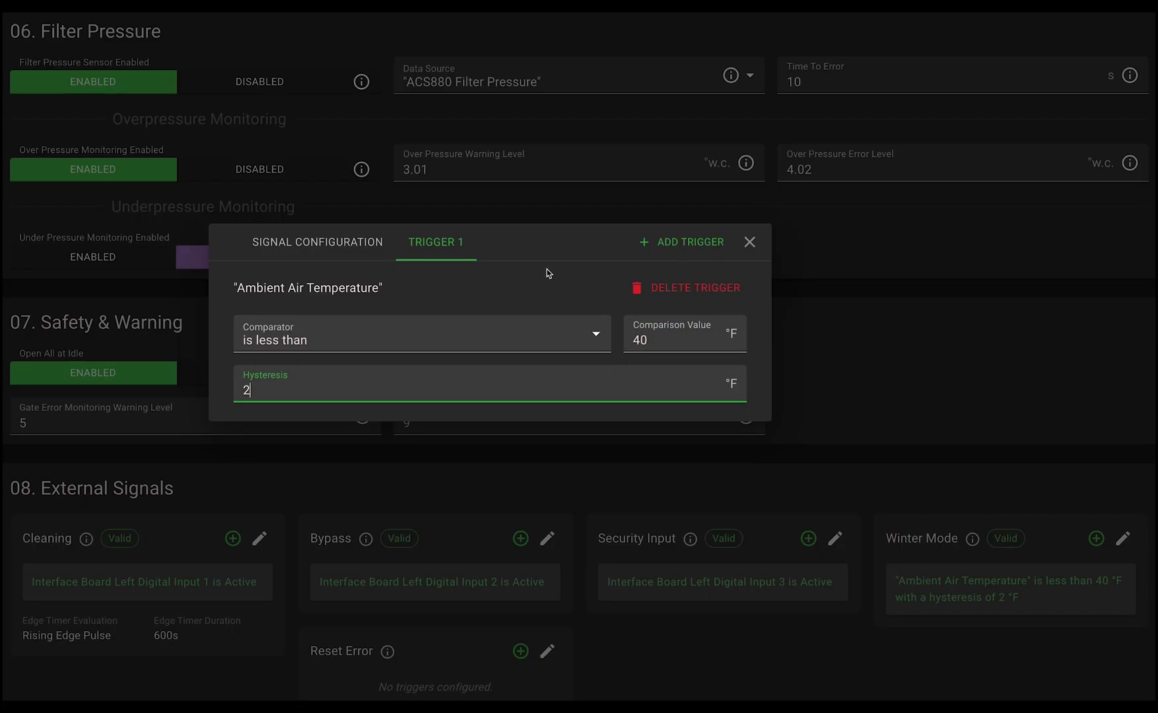
Step: Add a second Winter Mode trigger for "In Duct Air Temperature" is less than 40 °F with a hysteresis of 3 °F
left_click(658, 244)
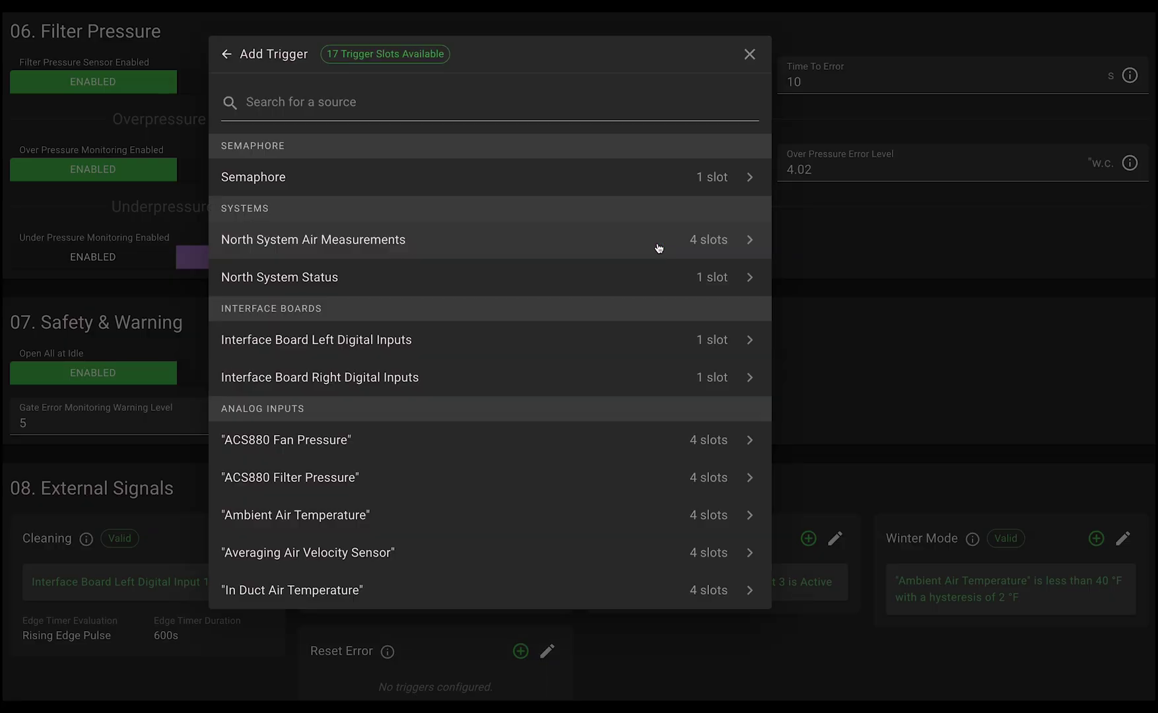
left_click(338, 590)
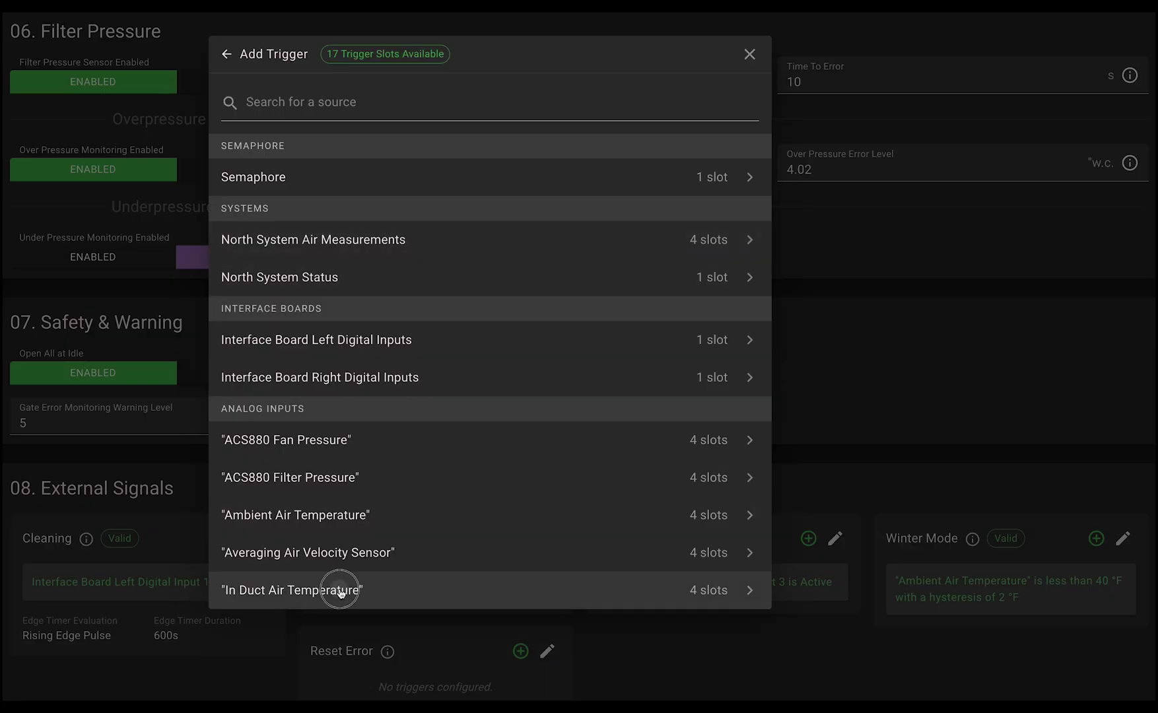
left_click(387, 338)
left_click(316, 403)
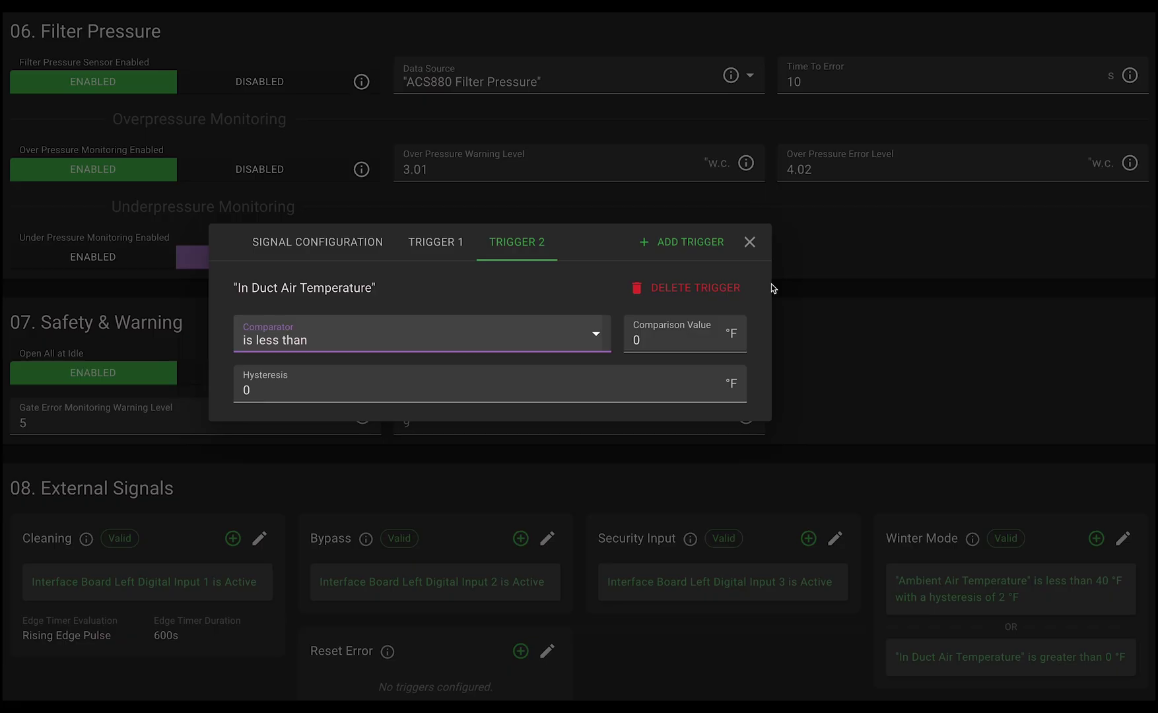
left_click(644, 341)
type("40")
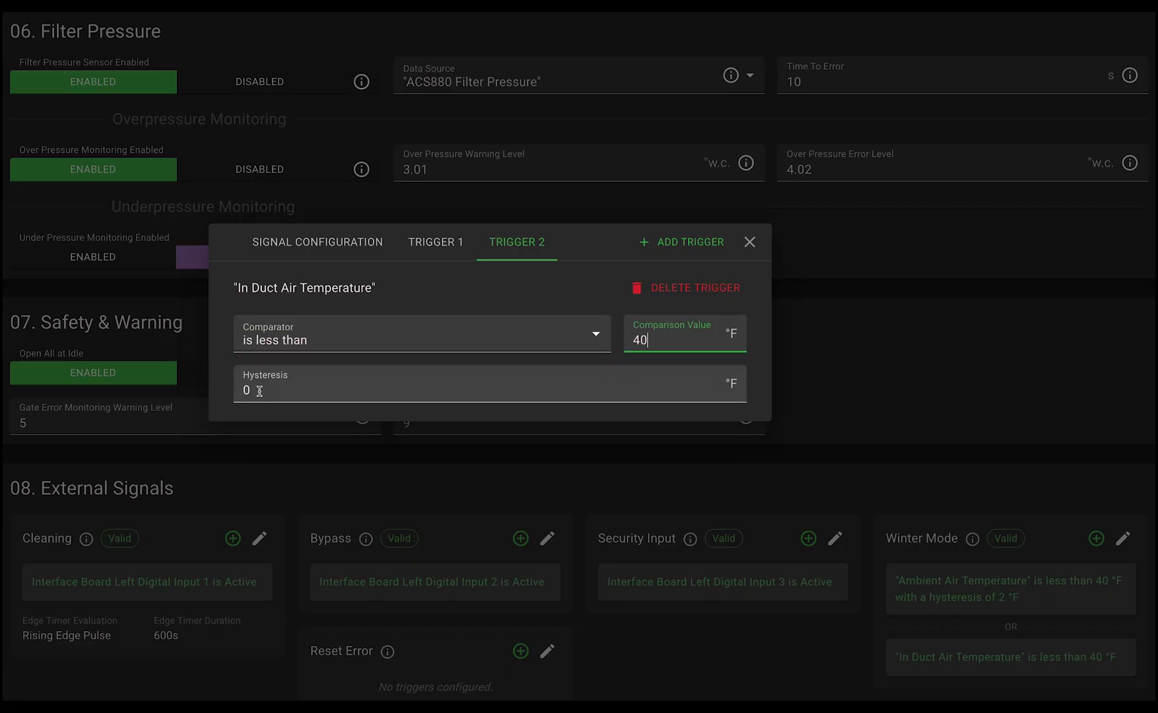
left_click(257, 390)
type("3")
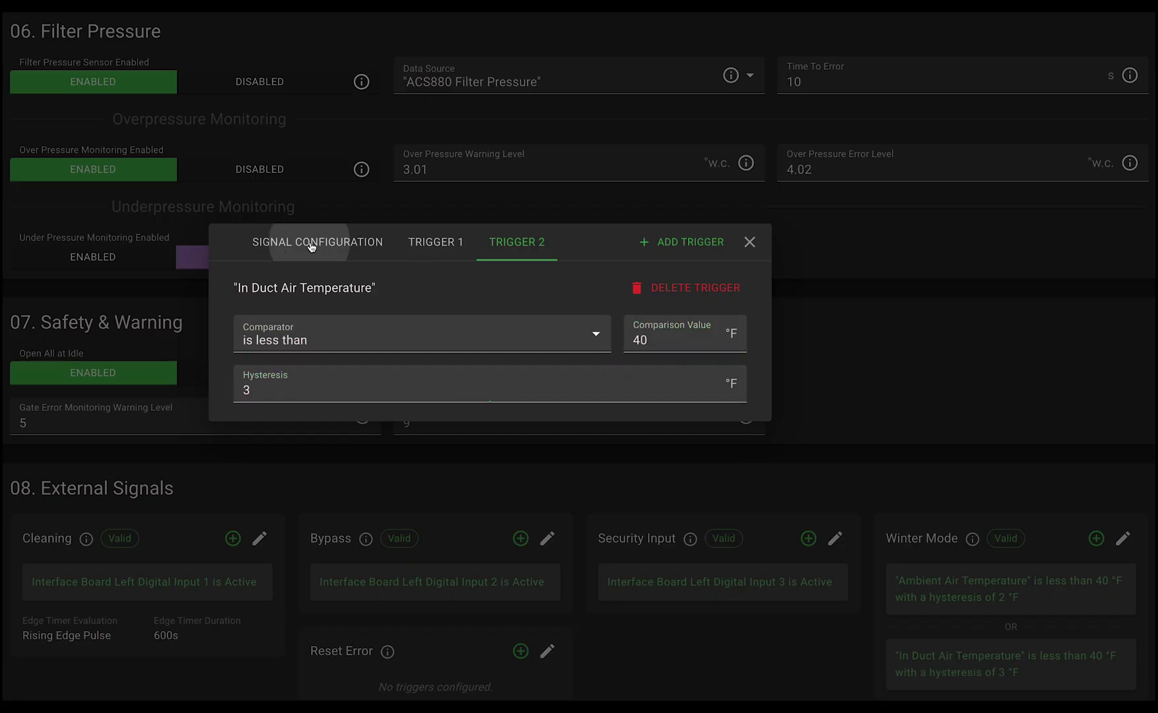
Step: Choose OR as the logical operator combining the two Winter Mode triggers, and close the configuration
left_click(309, 248)
left_click(251, 305)
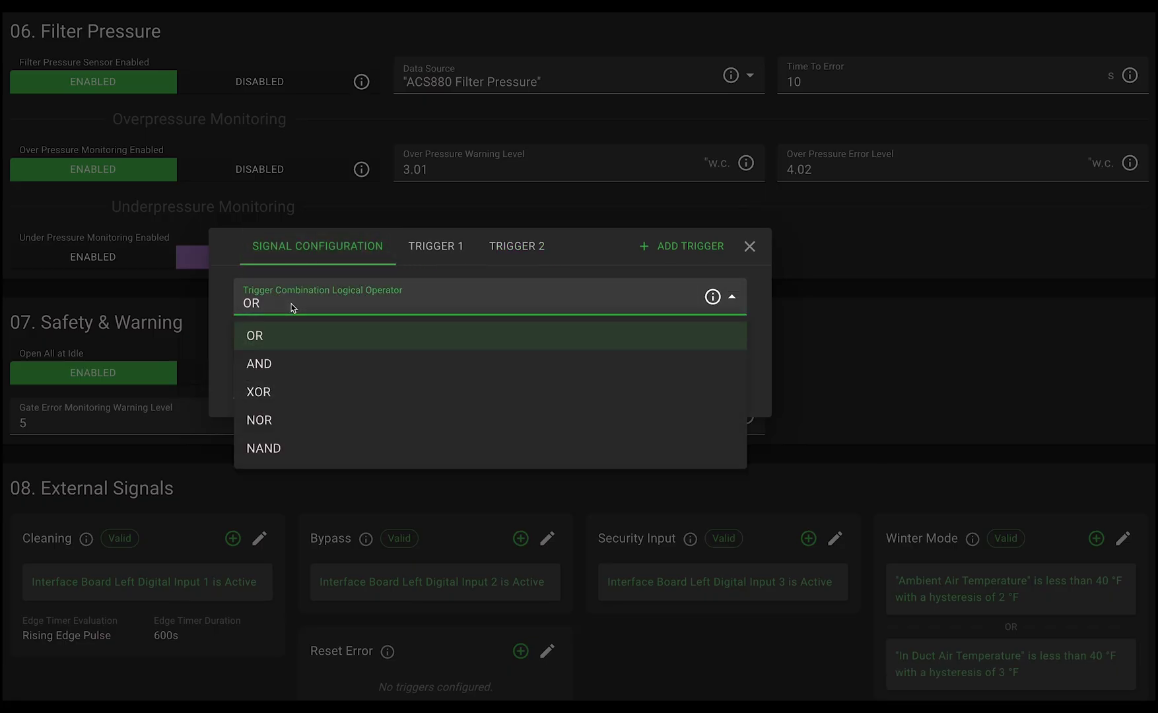
left_click(283, 340)
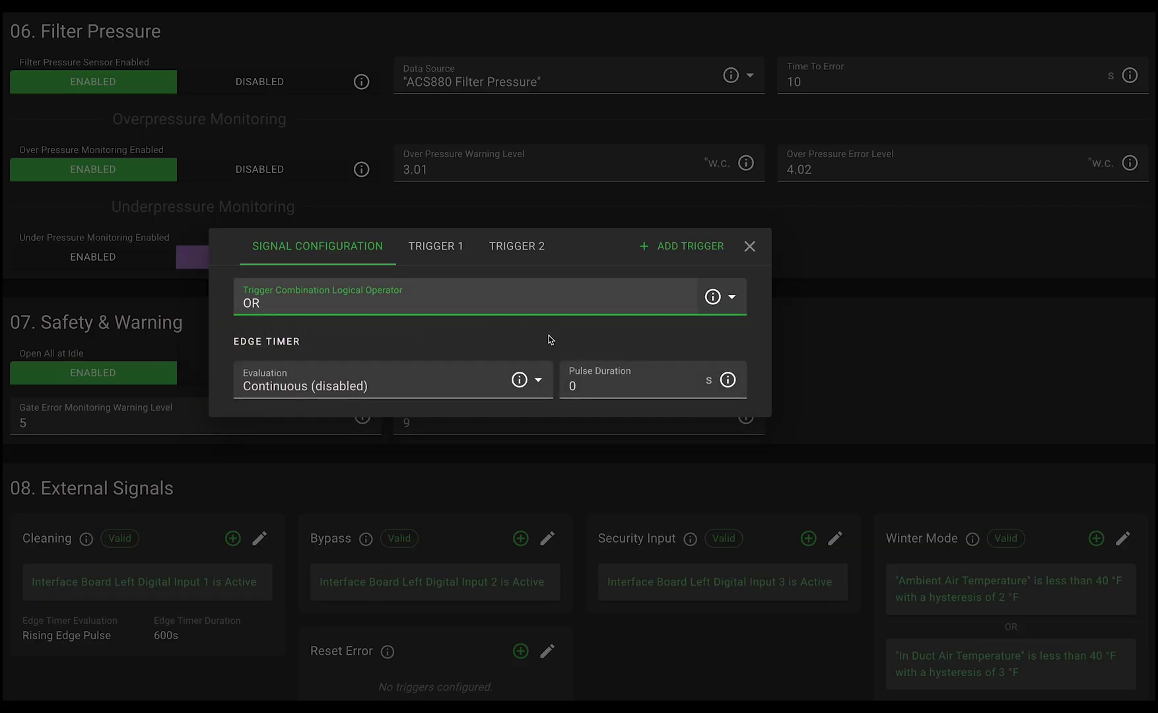
left_click(750, 247)
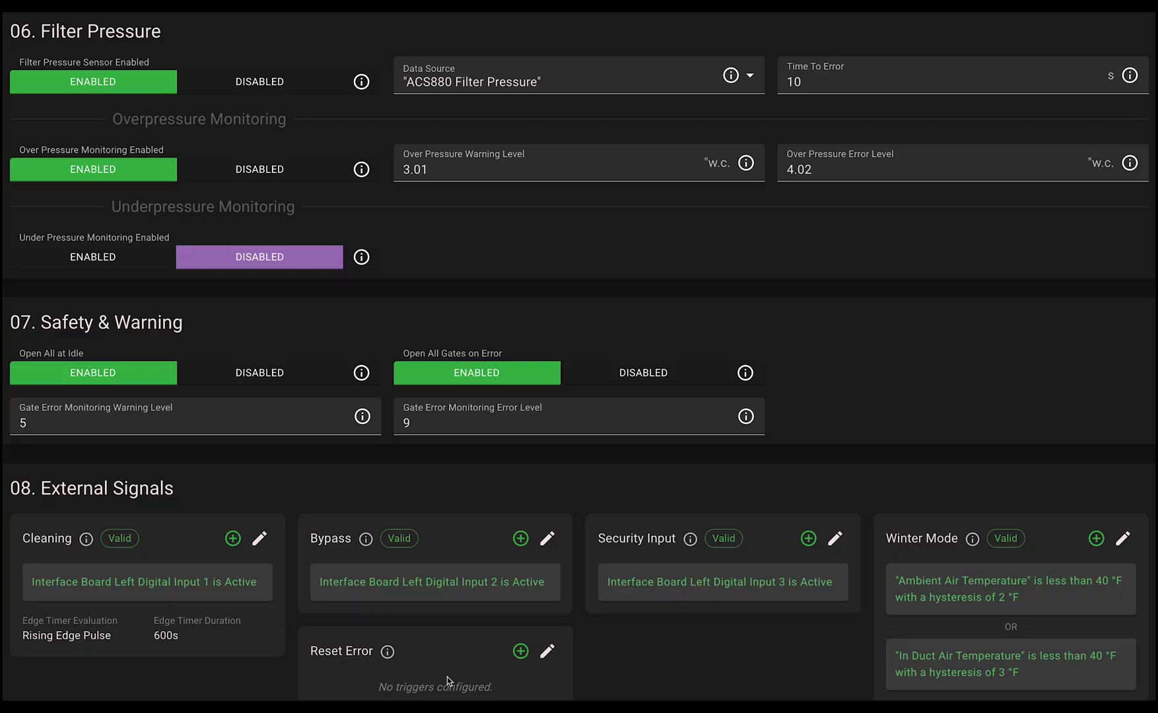
Step: Add a Reset Error trigger from Interface Board Left Digital Inputs using digital input 4, and close the configuration
left_click(521, 652)
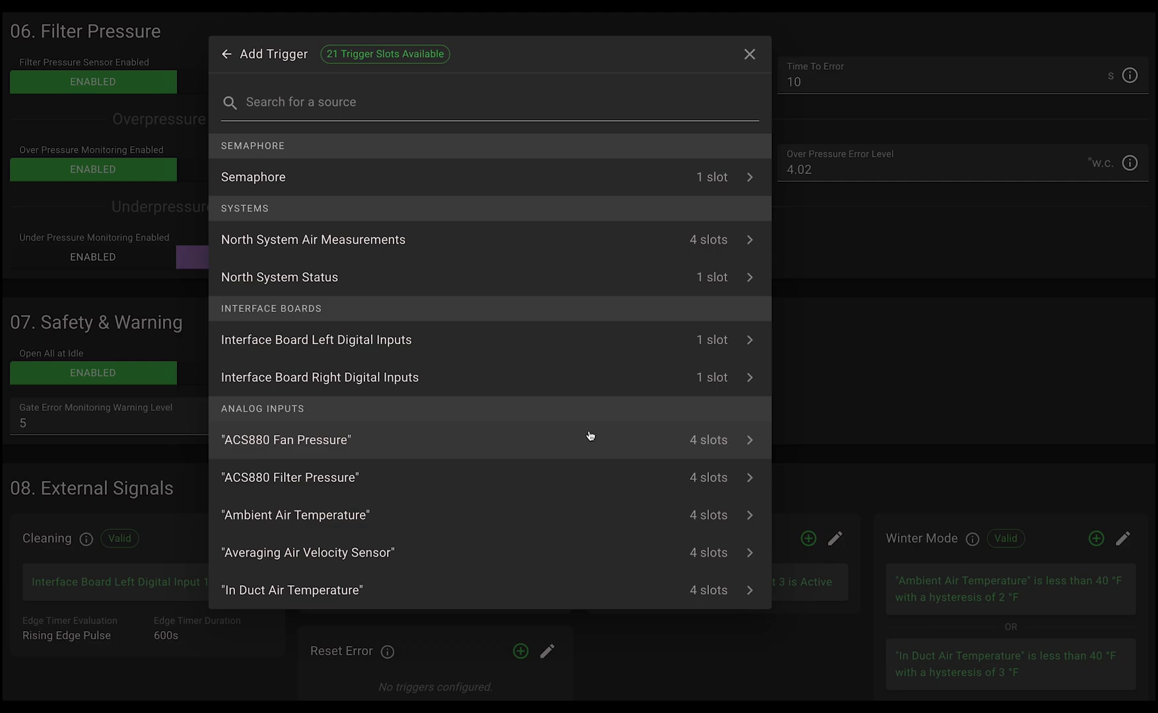
left_click(423, 344)
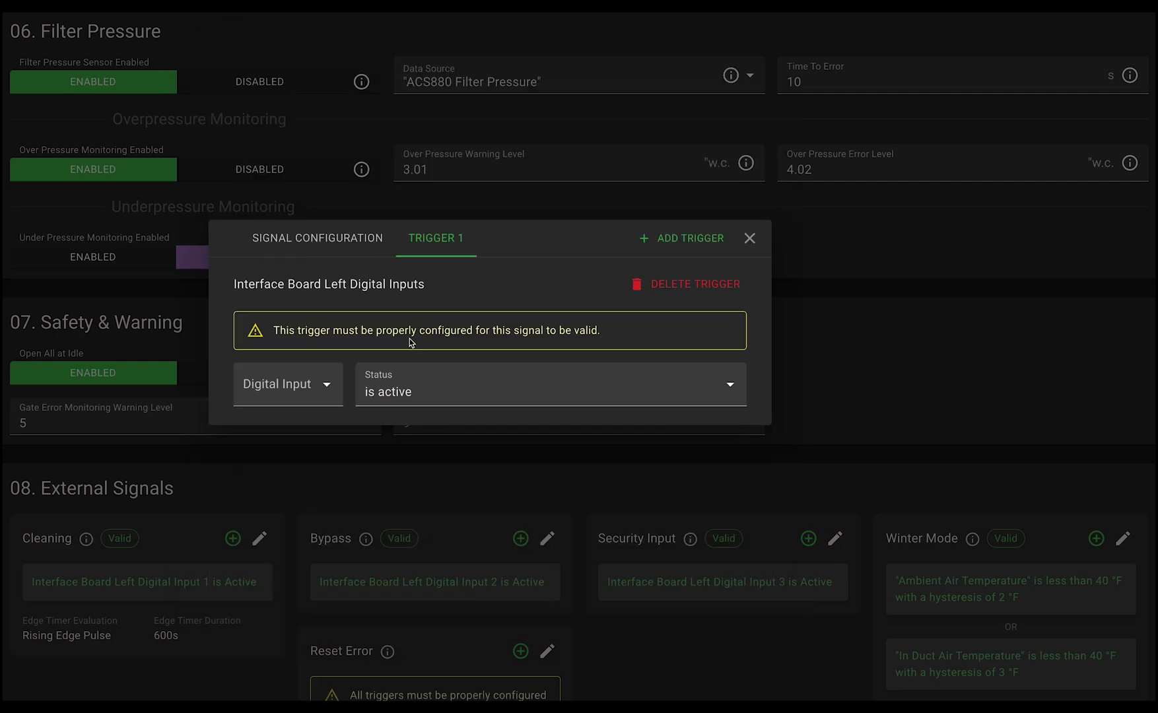
left_click(415, 394)
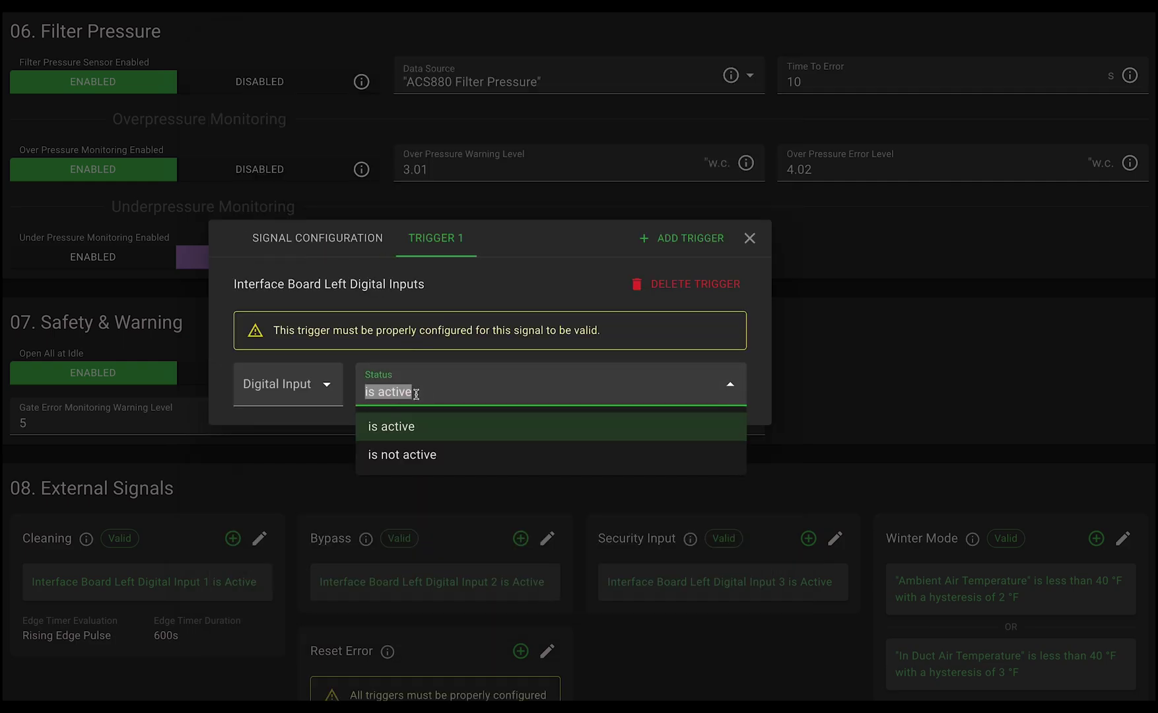
left_click(325, 384)
left_click(250, 511)
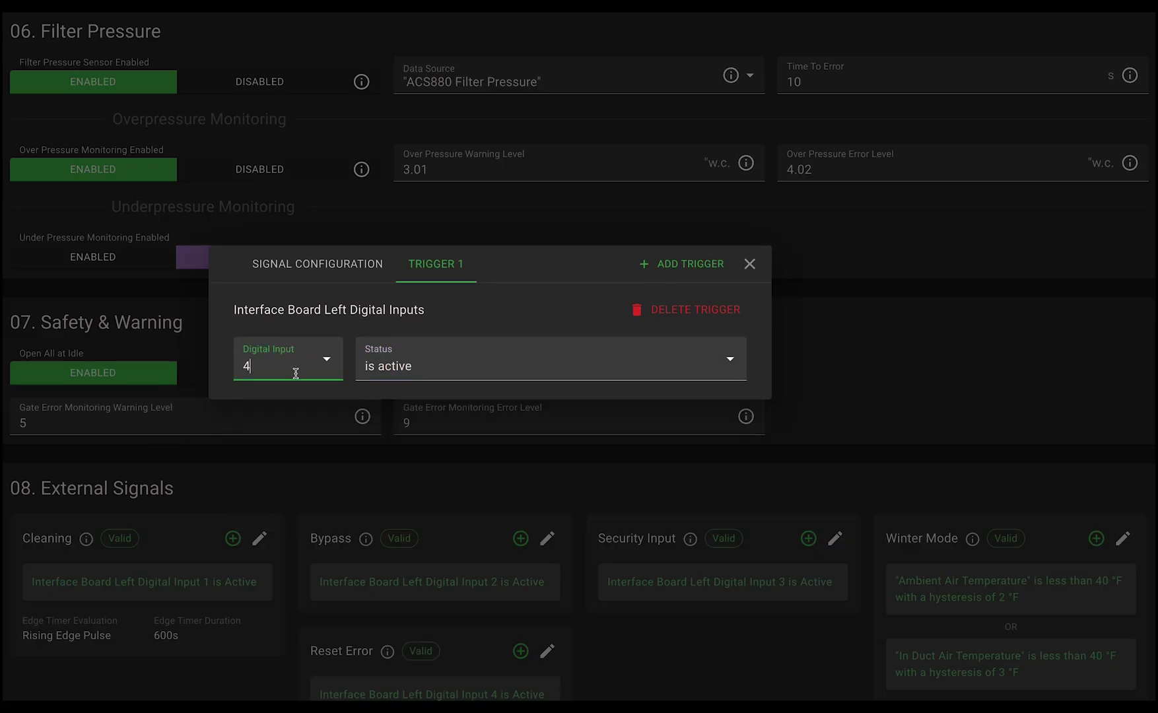
left_click(750, 264)
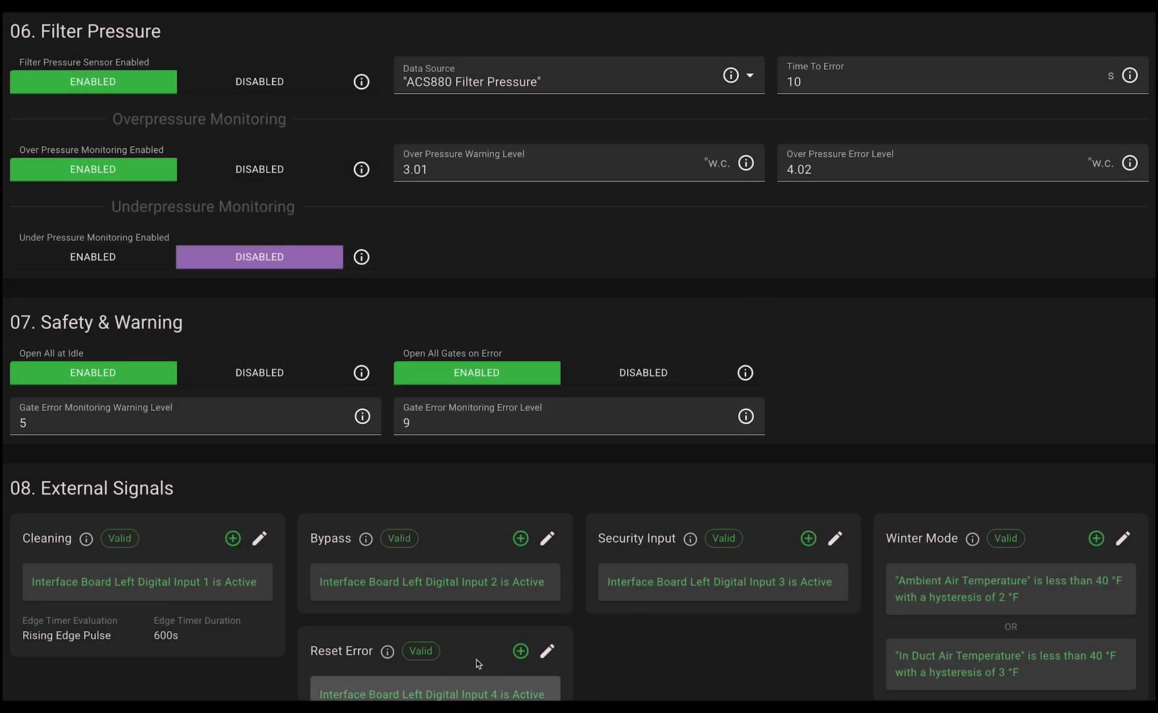